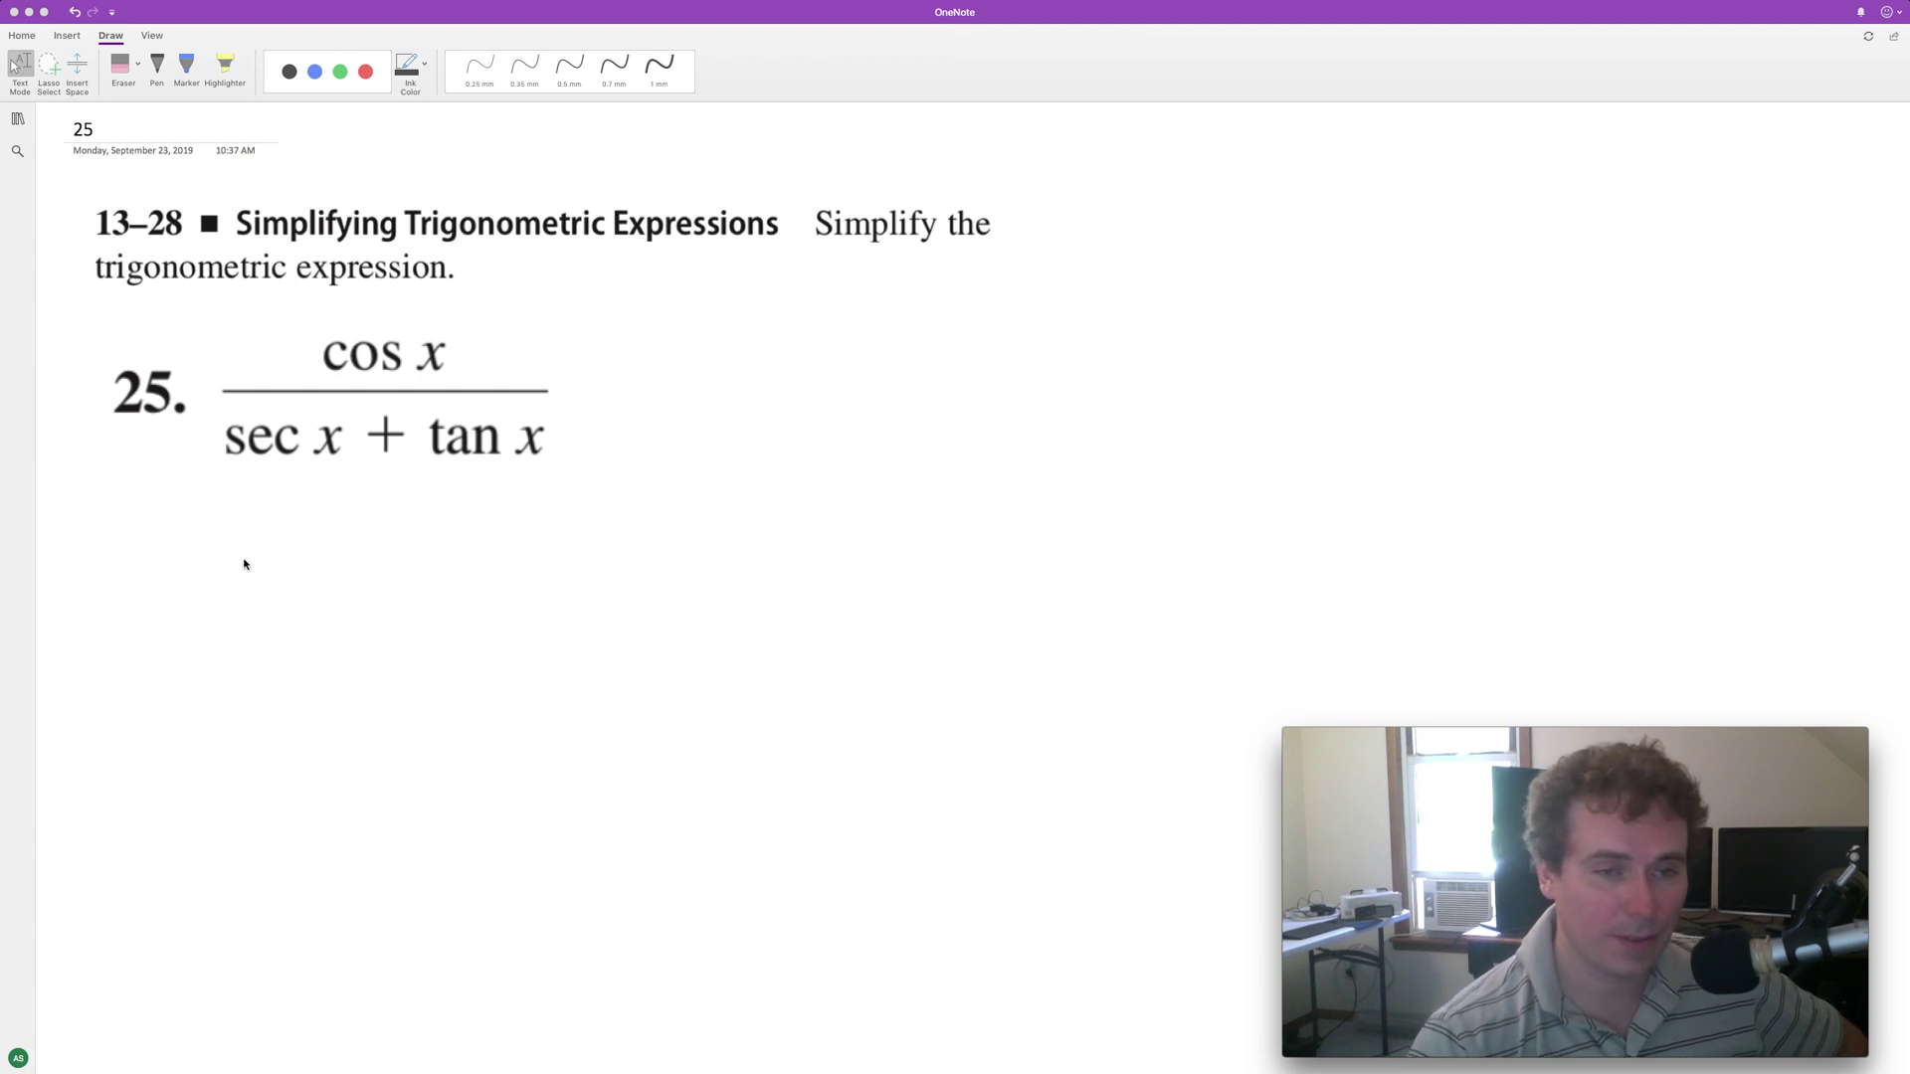
Step: Select the thin 0.5 mm black pen for handwriting below problem 25
{"action": "left_click", "coordinate": [277, 541]}
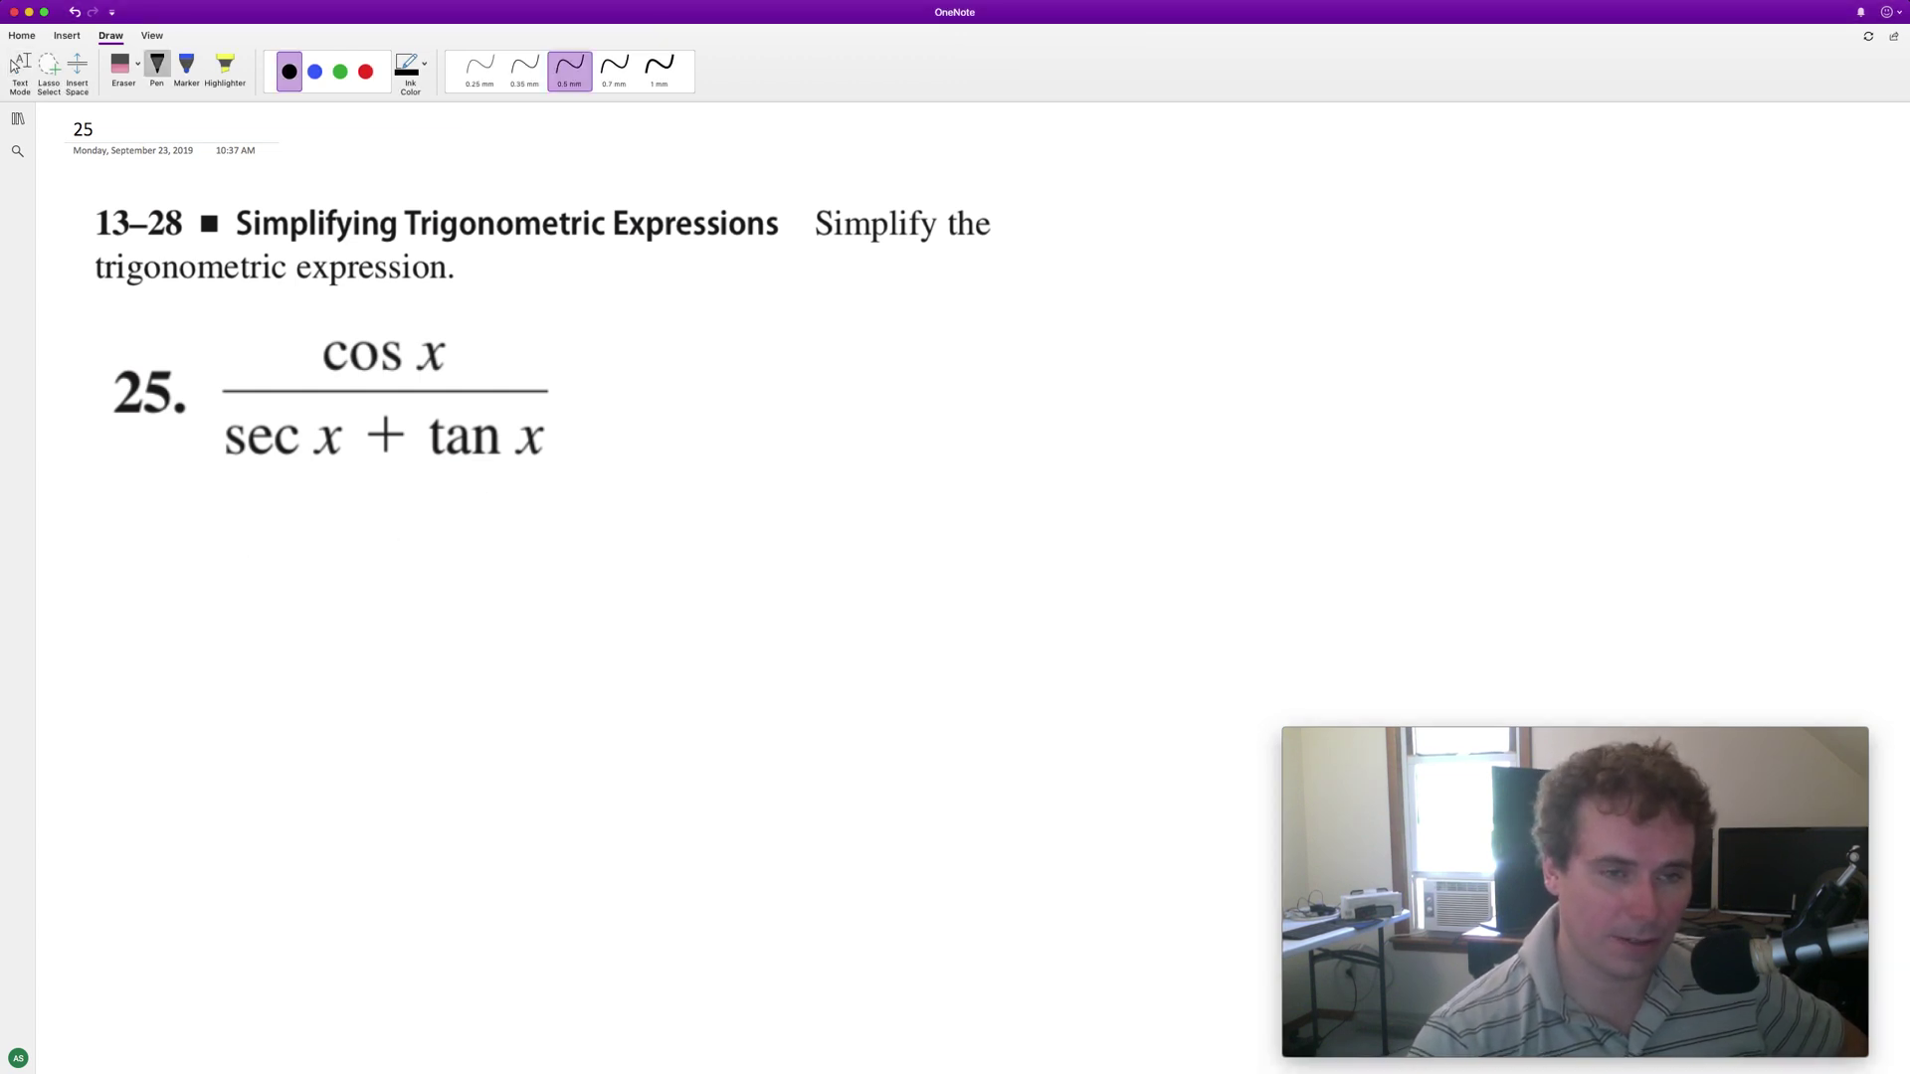
Step: Write cos x over 1/cos x, followed by a plus sign
{"action": "mouse_move", "coordinate": [145, 526]}
{"action": "left_mouse_down"}
{"action": "mouse_move", "coordinate": [132, 582]}
{"action": "mouse_move", "coordinate": [168, 555]}
{"action": "mouse_move", "coordinate": [192, 575]}
{"action": "left_mouse_up"}
{"action": "left_click_drag", "start_coordinate": [238, 533], "coordinate": [271, 582]}
{"action": "left_click_drag", "start_coordinate": [296, 529], "coordinate": [240, 578]}
{"action": "left_click_drag", "start_coordinate": [104, 597], "coordinate": [287, 592]}
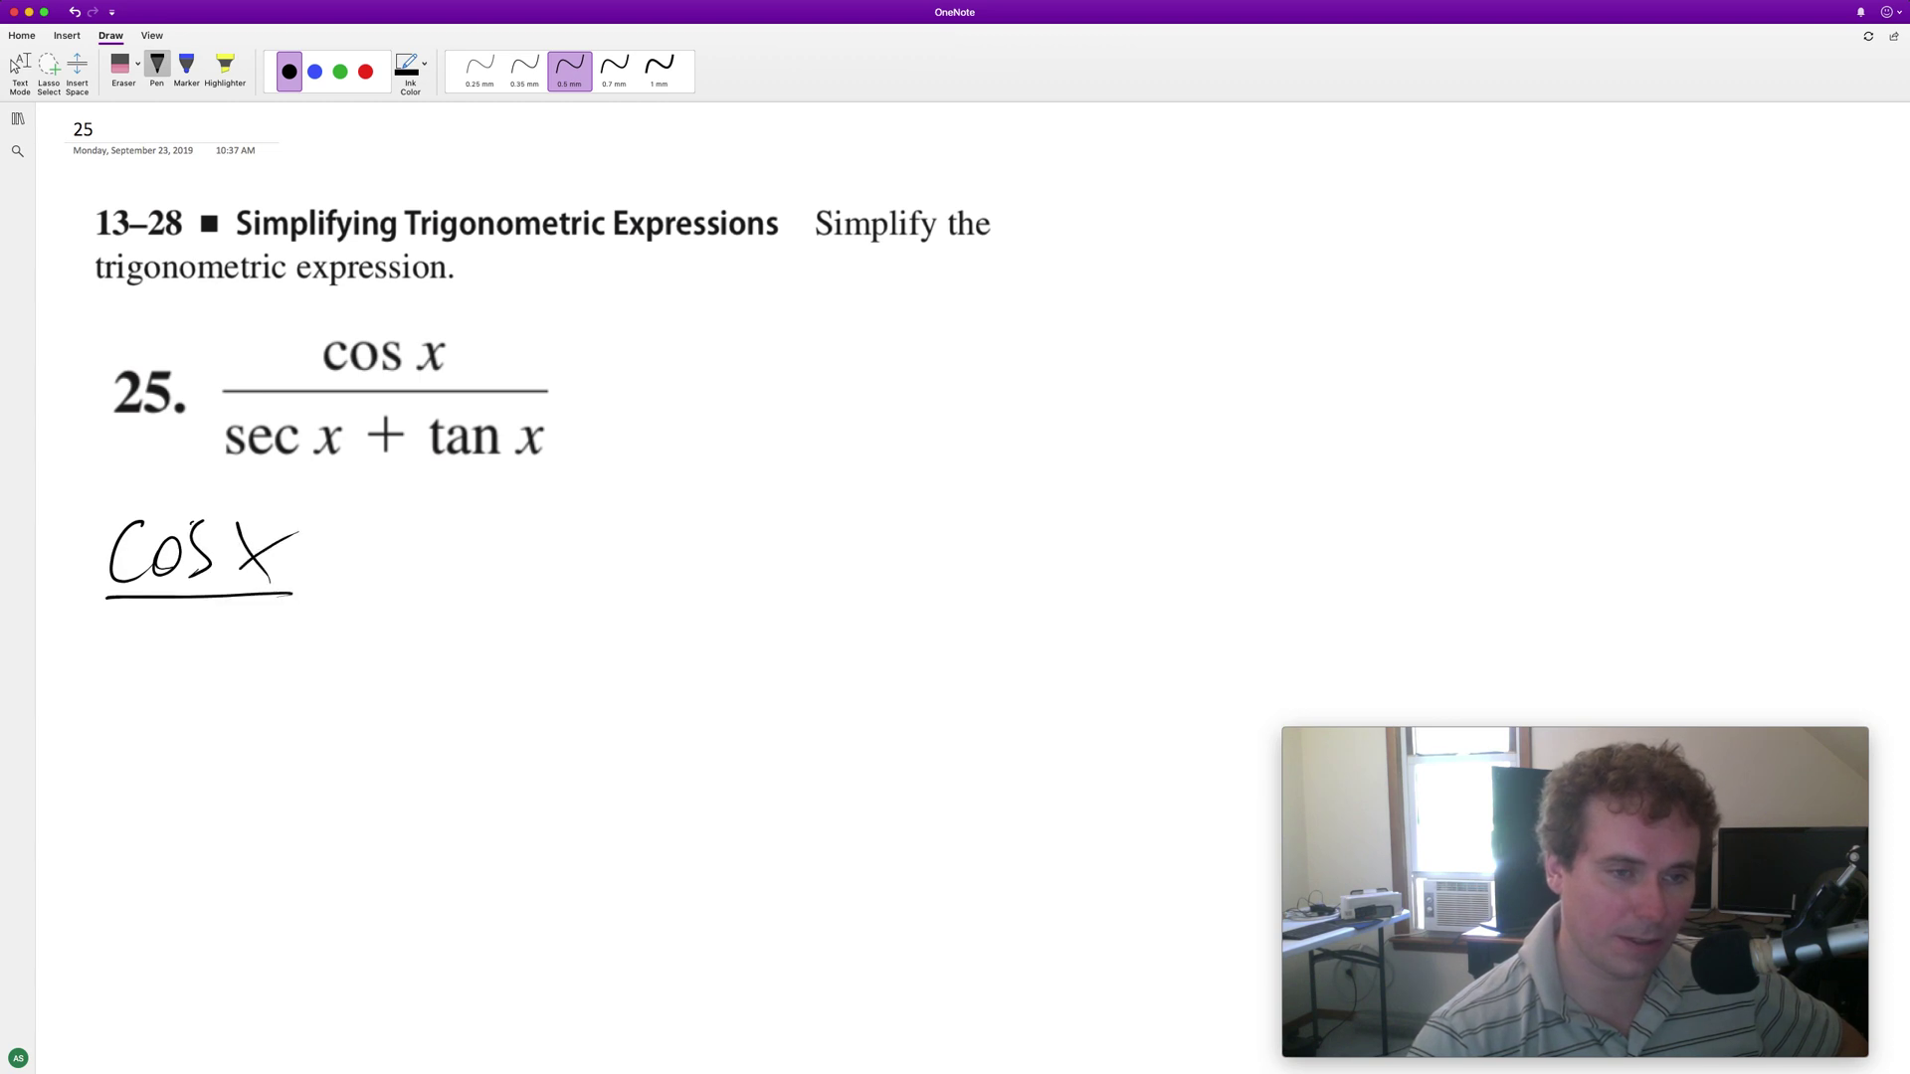
{"action": "left_click_drag", "start_coordinate": [132, 704], "coordinate": [167, 740]}
{"action": "left_click_drag", "start_coordinate": [197, 710], "coordinate": [227, 744]}
{"action": "left_click_drag", "start_coordinate": [245, 704], "coordinate": [200, 740]}
{"action": "left_click_drag", "start_coordinate": [370, 562], "coordinate": [371, 607]}
{"action": "left_click_drag", "start_coordinate": [346, 589], "coordinate": [396, 585]}
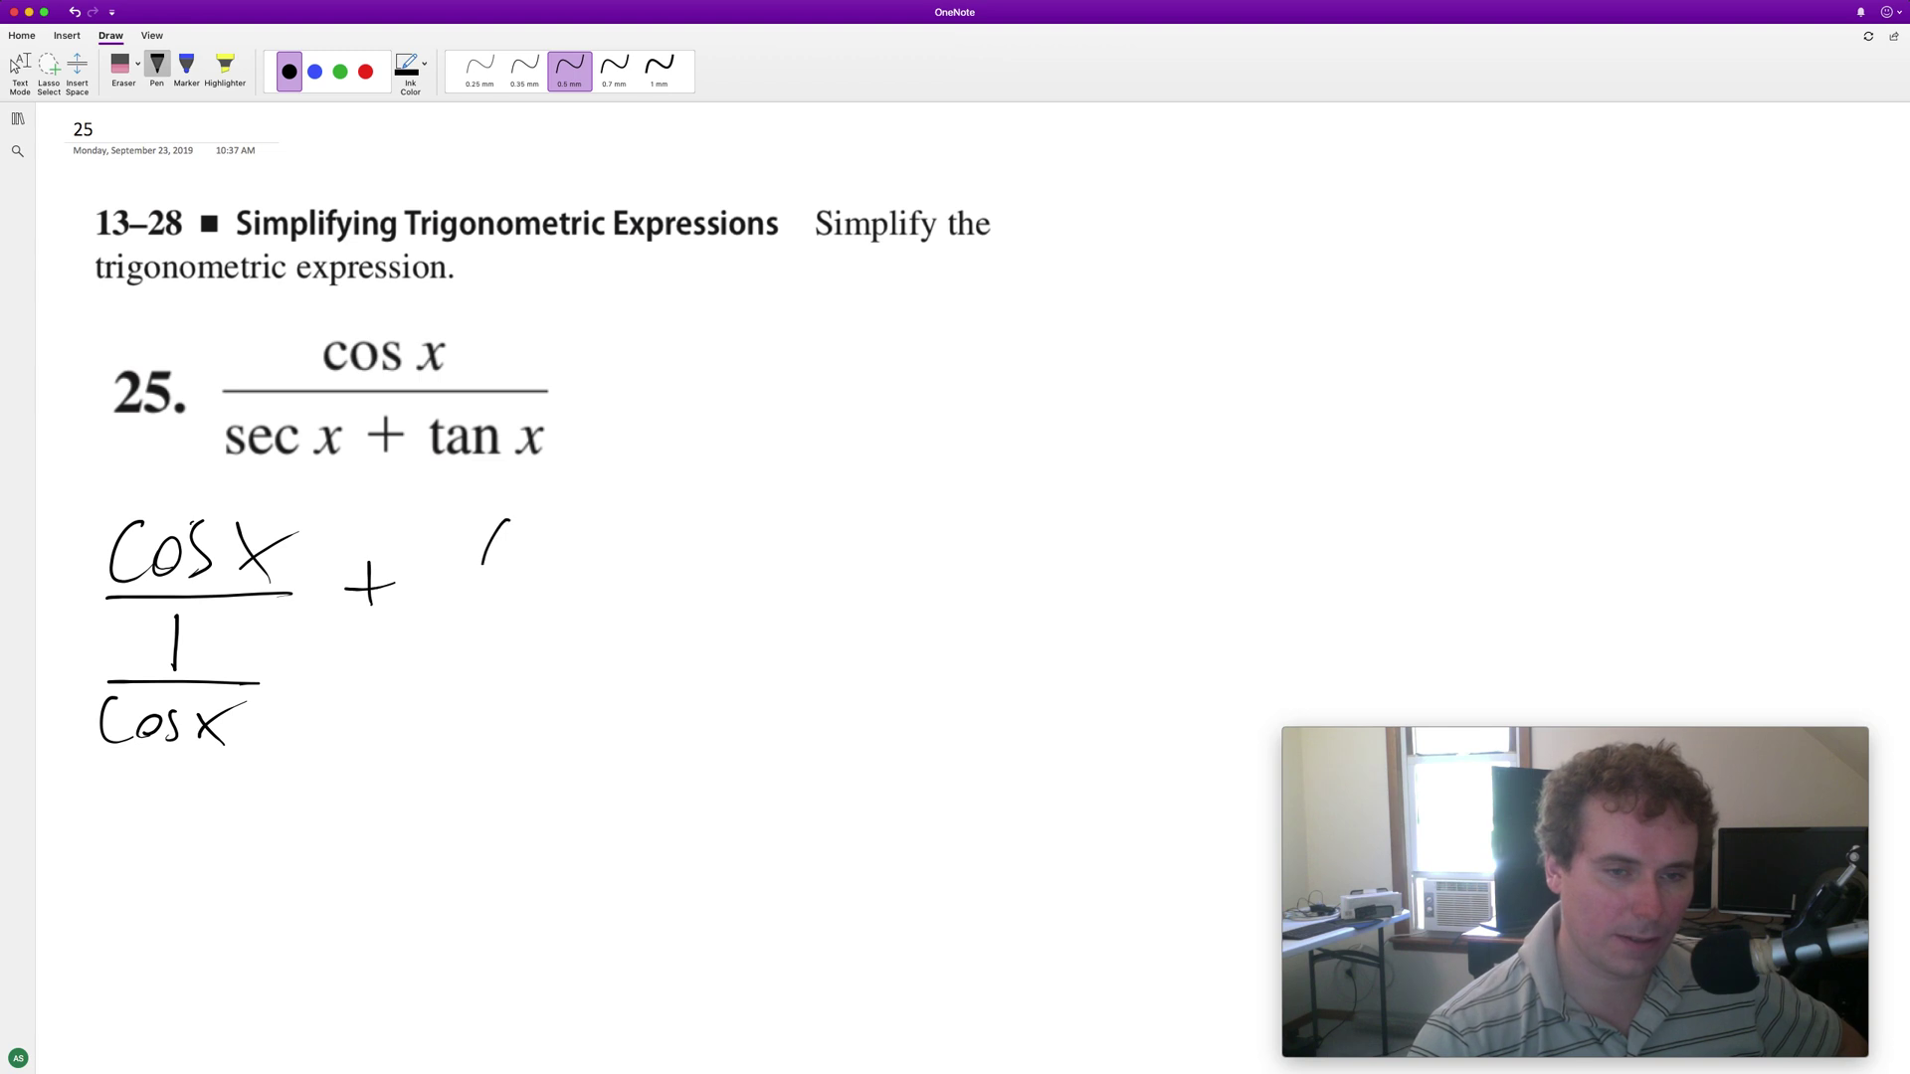
Step: Write the second fraction, cos x over sin x/cos x, after the plus
{"action": "left_click_drag", "start_coordinate": [507, 522], "coordinate": [498, 574]}
{"action": "left_click_drag", "start_coordinate": [526, 547], "coordinate": [524, 549]}
{"action": "mouse_move", "coordinate": [546, 541]}
{"action": "left_mouse_down"}
{"action": "mouse_move", "coordinate": [555, 570]}
{"action": "mouse_move", "coordinate": [627, 576]}
{"action": "left_mouse_up"}
{"action": "left_click_drag", "start_coordinate": [597, 570], "coordinate": [668, 530]}
{"action": "left_click_drag", "start_coordinate": [454, 594], "coordinate": [662, 590]}
{"action": "mouse_move", "coordinate": [522, 613]}
{"action": "left_mouse_down"}
{"action": "mouse_move", "coordinate": [501, 642]}
{"action": "mouse_move", "coordinate": [615, 650]}
{"action": "left_mouse_up"}
{"action": "mouse_move", "coordinate": [463, 678]}
{"action": "left_mouse_down"}
{"action": "mouse_move", "coordinate": [591, 672]}
{"action": "mouse_move", "coordinate": [509, 731]}
{"action": "left_mouse_up"}
{"action": "left_click_drag", "start_coordinate": [517, 714], "coordinate": [574, 731]}
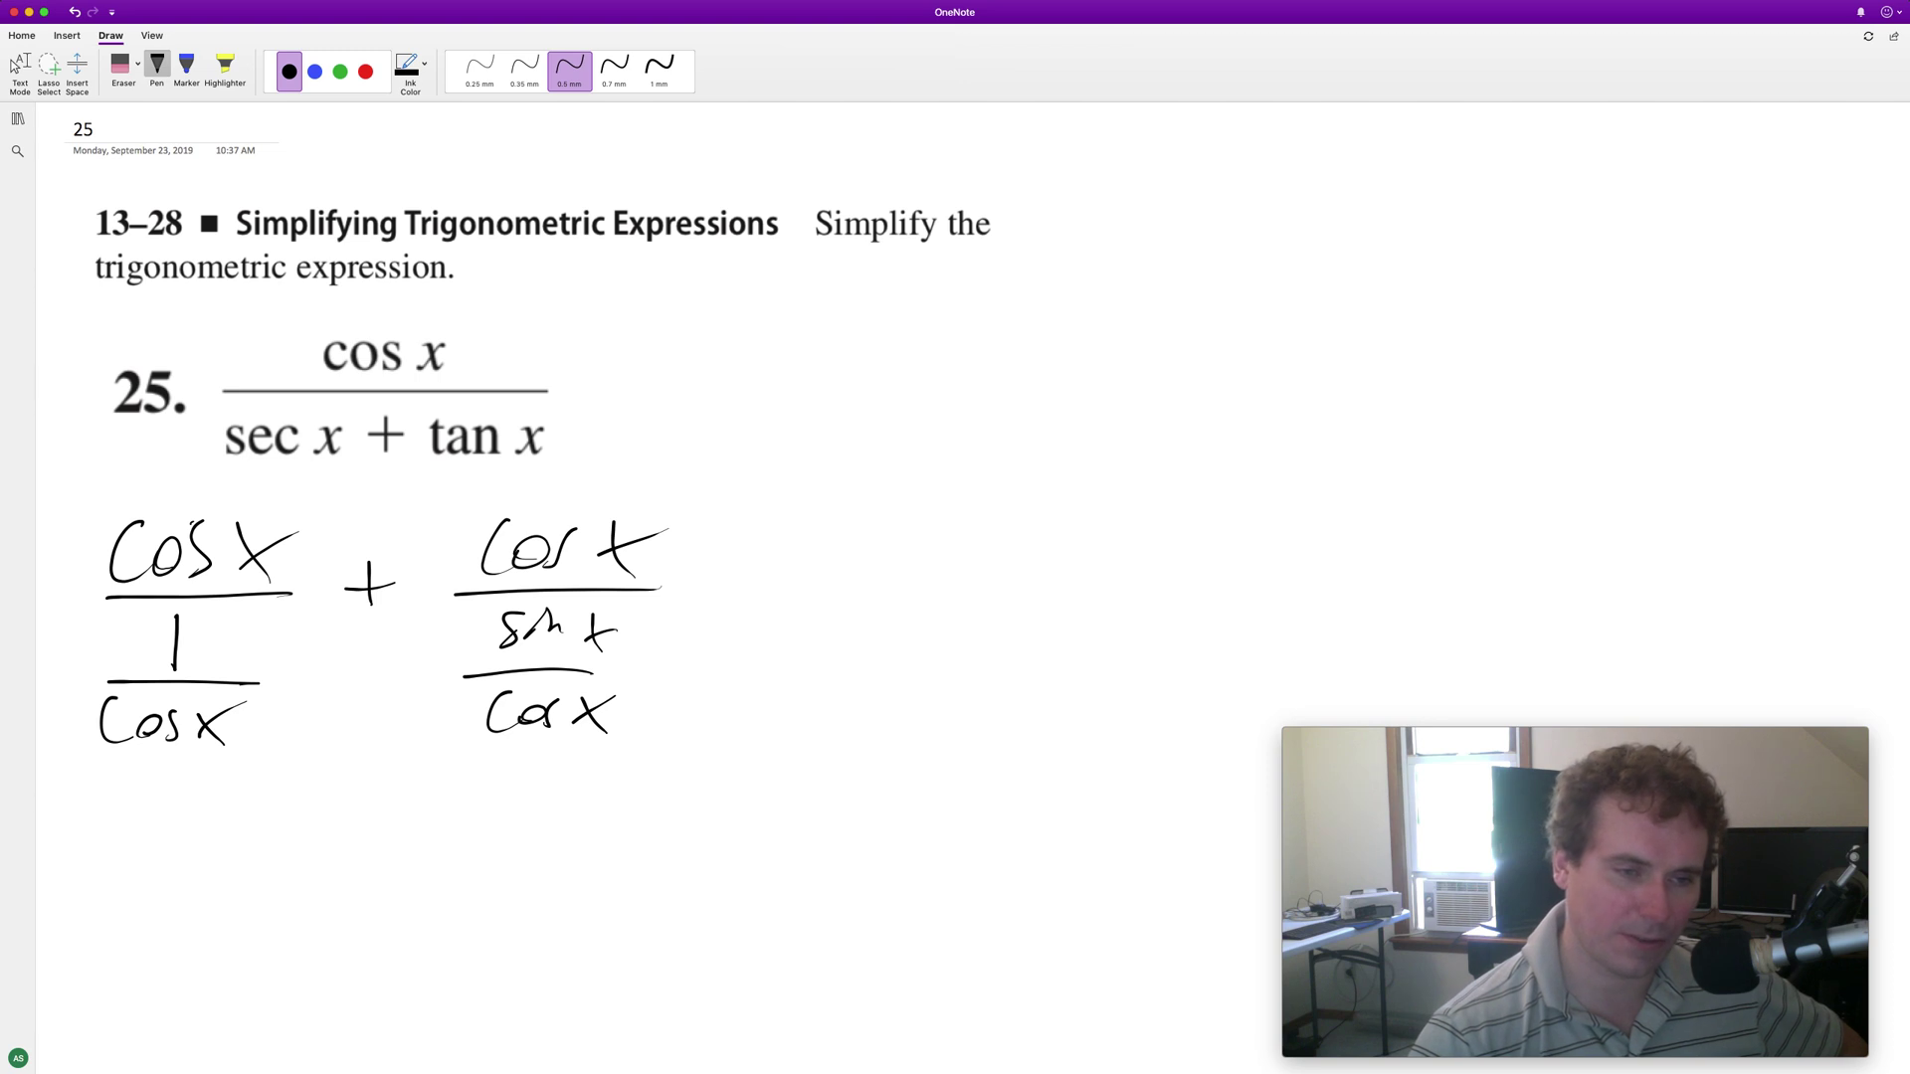
Step: Write cos²x and a plus sign below the left fraction
{"action": "mouse_move", "coordinate": [134, 836]}
{"action": "left_mouse_down"}
{"action": "mouse_move", "coordinate": [137, 889]}
{"action": "mouse_move", "coordinate": [158, 844]}
{"action": "left_mouse_up"}
{"action": "left_click_drag", "start_coordinate": [200, 836], "coordinate": [182, 880]}
{"action": "left_click_drag", "start_coordinate": [223, 797], "coordinate": [298, 885]}
{"action": "left_click_drag", "start_coordinate": [331, 830], "coordinate": [268, 882]}
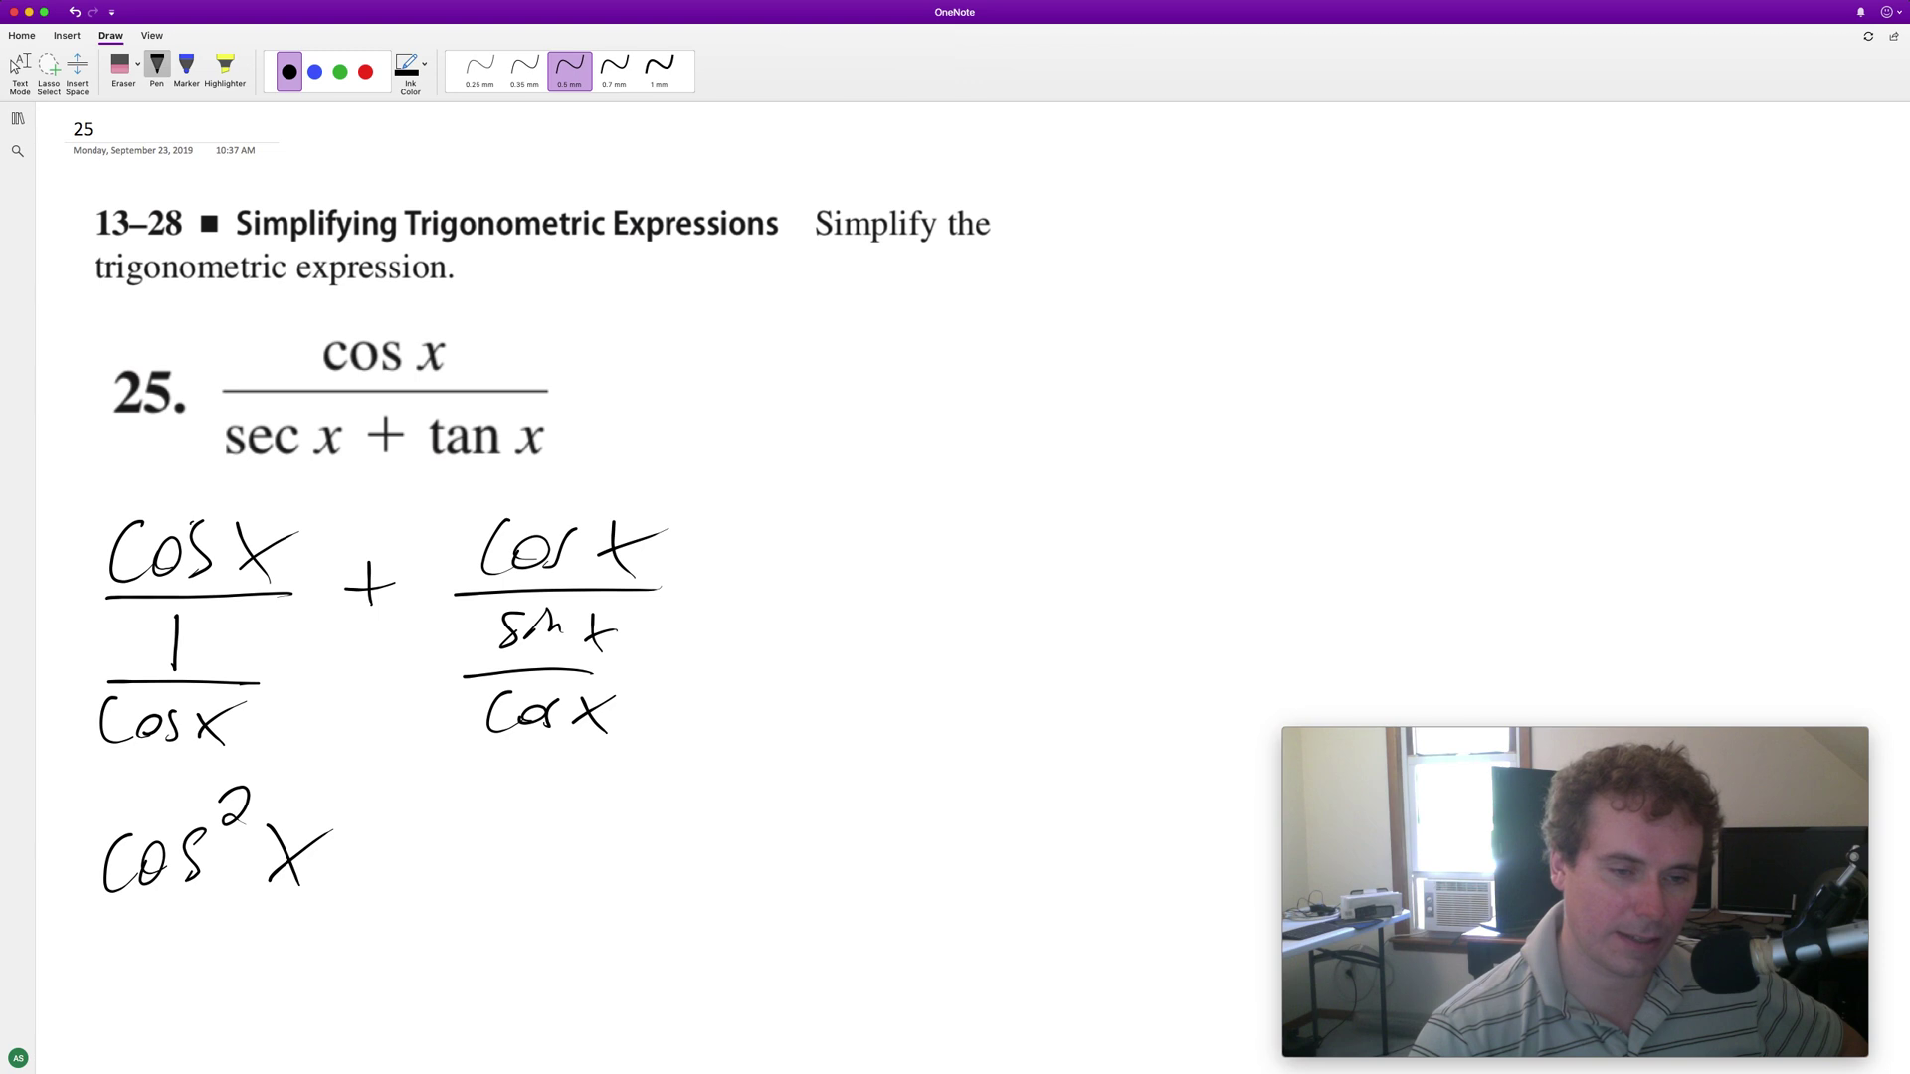
{"action": "left_click_drag", "start_coordinate": [384, 825], "coordinate": [382, 874]}
{"action": "left_click_drag", "start_coordinate": [361, 852], "coordinate": [484, 864]}
Step: Write the fraction cos²x over sin x after the plus sign
{"action": "left_click_drag", "start_coordinate": [510, 835], "coordinate": [528, 864]}
{"action": "left_click", "coordinate": [575, 785]}
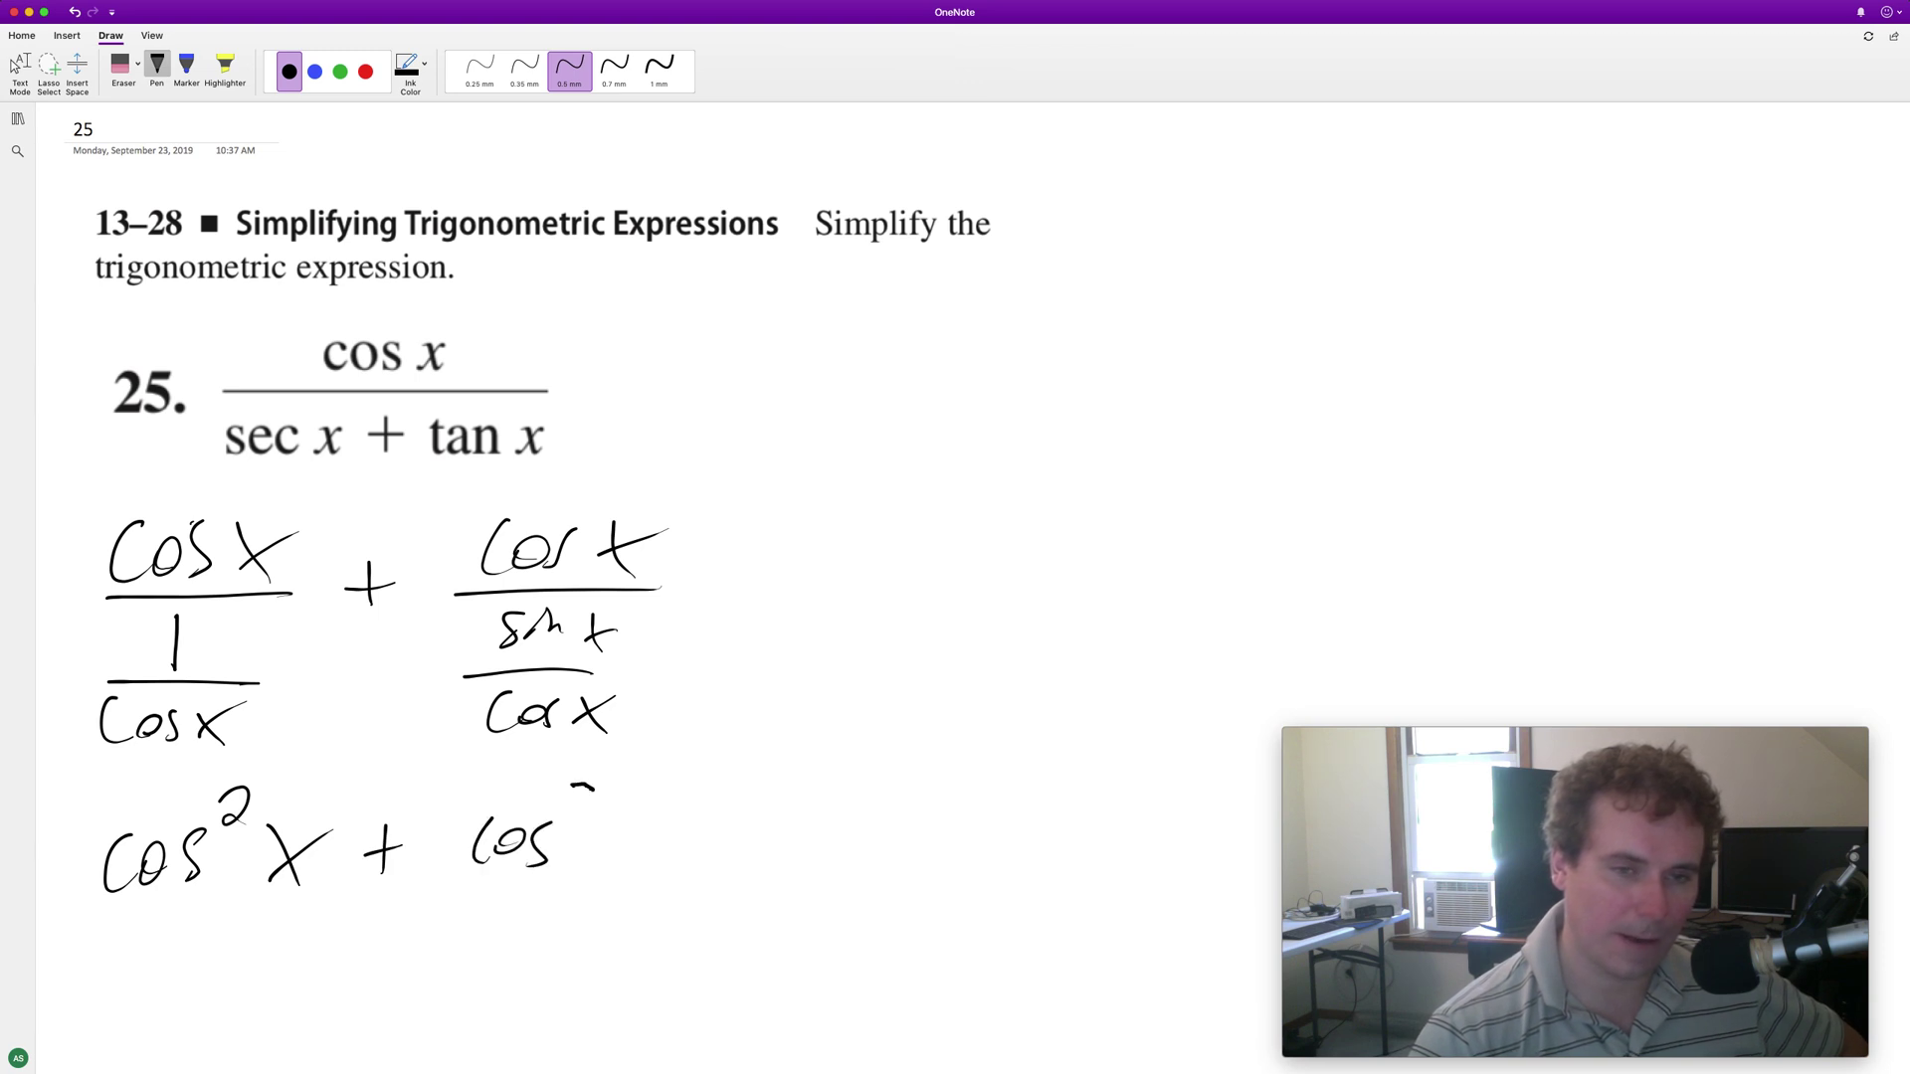
{"action": "left_click_drag", "start_coordinate": [607, 806], "coordinate": [663, 882]}
{"action": "left_click_drag", "start_coordinate": [651, 825], "coordinate": [615, 865]}
{"action": "left_click_drag", "start_coordinate": [432, 895], "coordinate": [687, 902]}
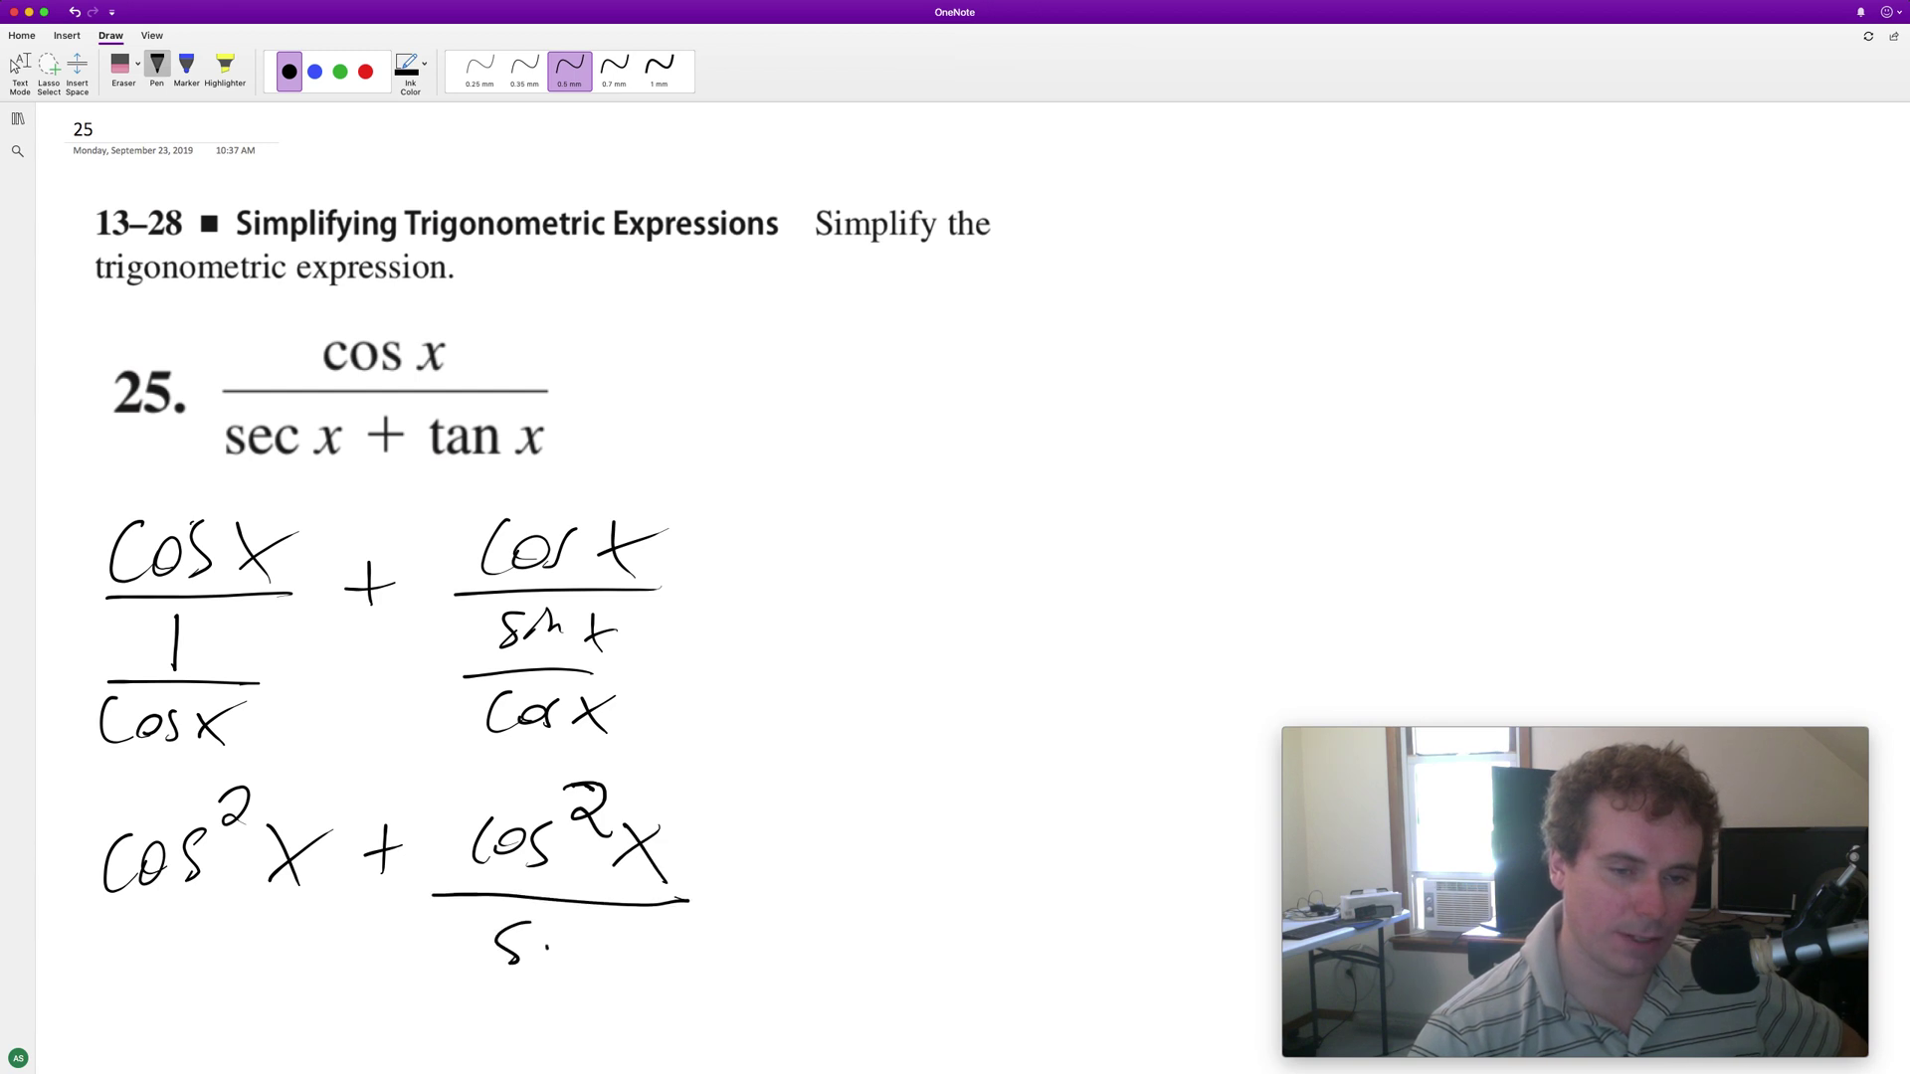
{"action": "left_click_drag", "start_coordinate": [546, 949], "coordinate": [543, 971]}
{"action": "left_click_drag", "start_coordinate": [559, 959], "coordinate": [582, 958]}
Step: Draw a curved arrow with a heavy arrowhead up toward the right
{"action": "mouse_move", "coordinate": [704, 884]}
{"action": "left_mouse_down"}
{"action": "mouse_move", "coordinate": [788, 768]}
{"action": "mouse_move", "coordinate": [860, 369]}
{"action": "left_mouse_up"}
{"action": "left_click_drag", "start_coordinate": [872, 381], "coordinate": [837, 430]}
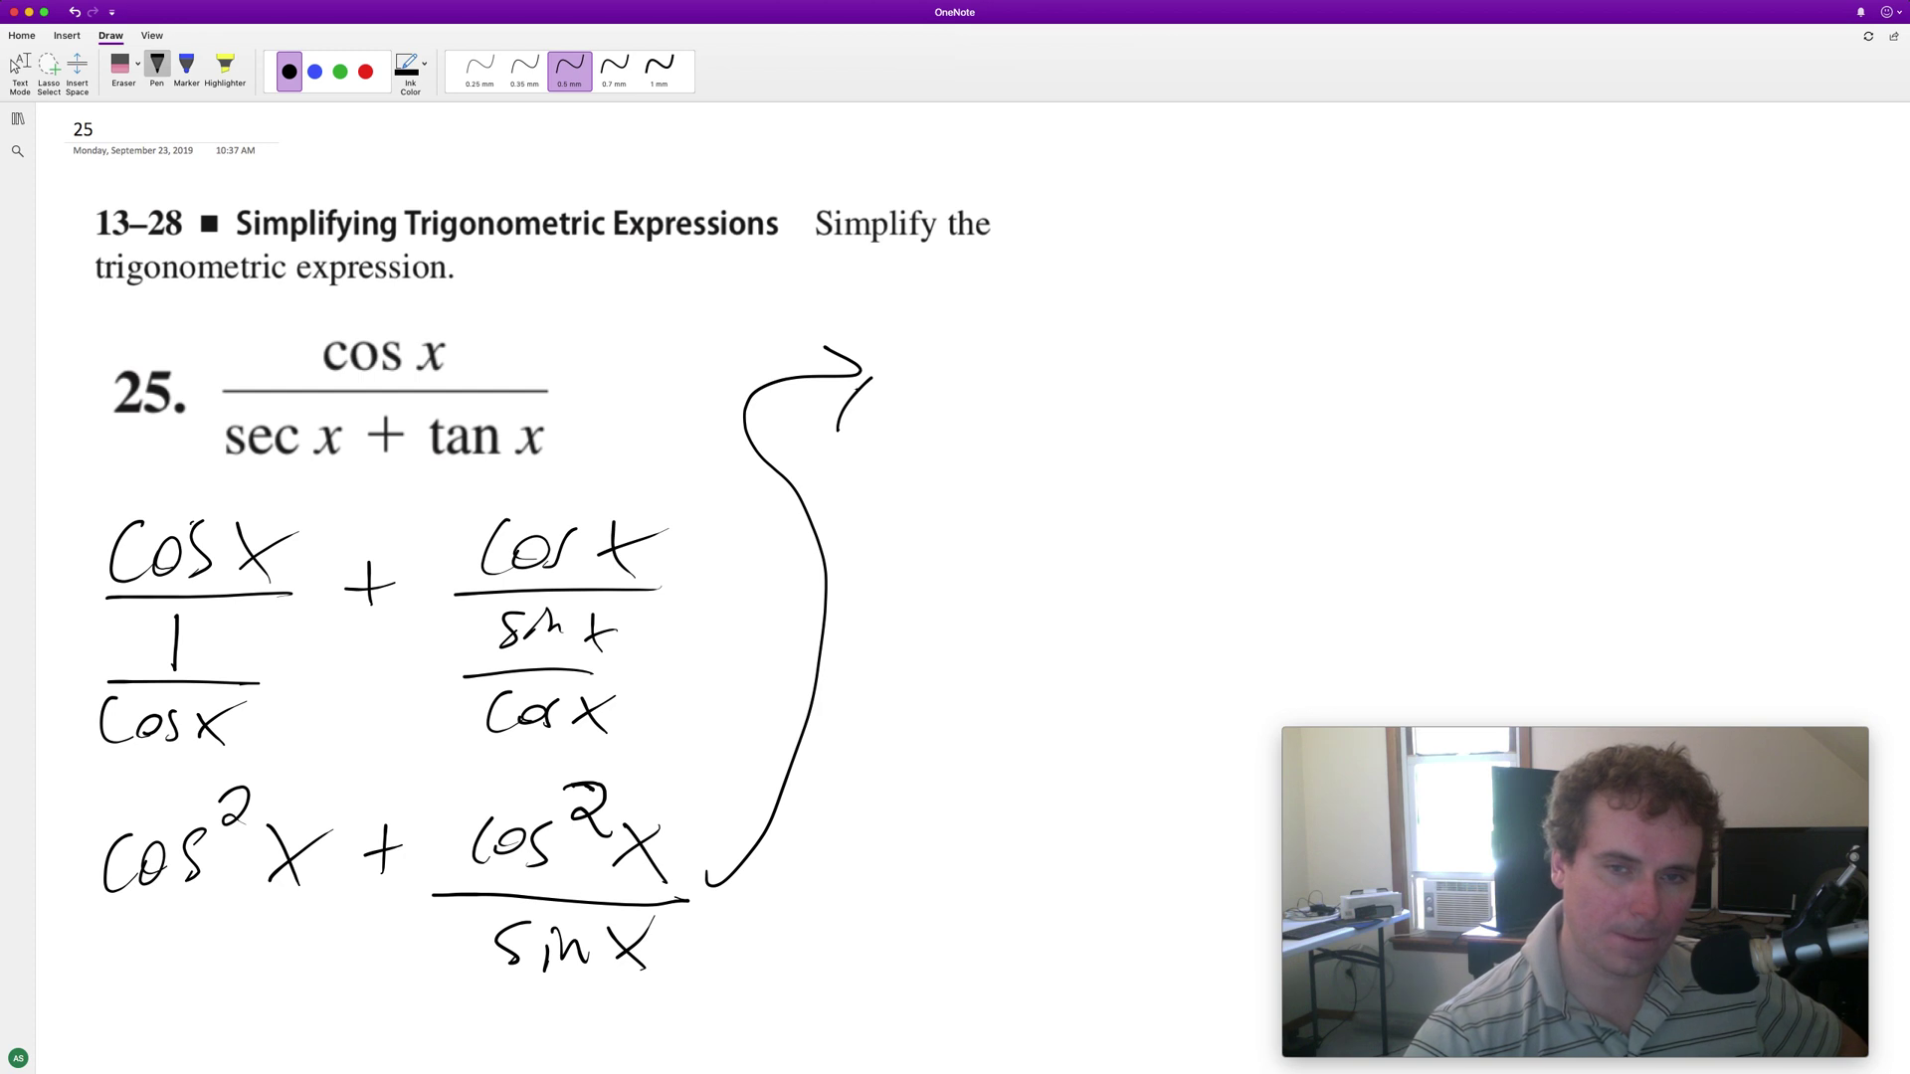
{"action": "left_click_drag", "start_coordinate": [874, 358], "coordinate": [831, 415]}
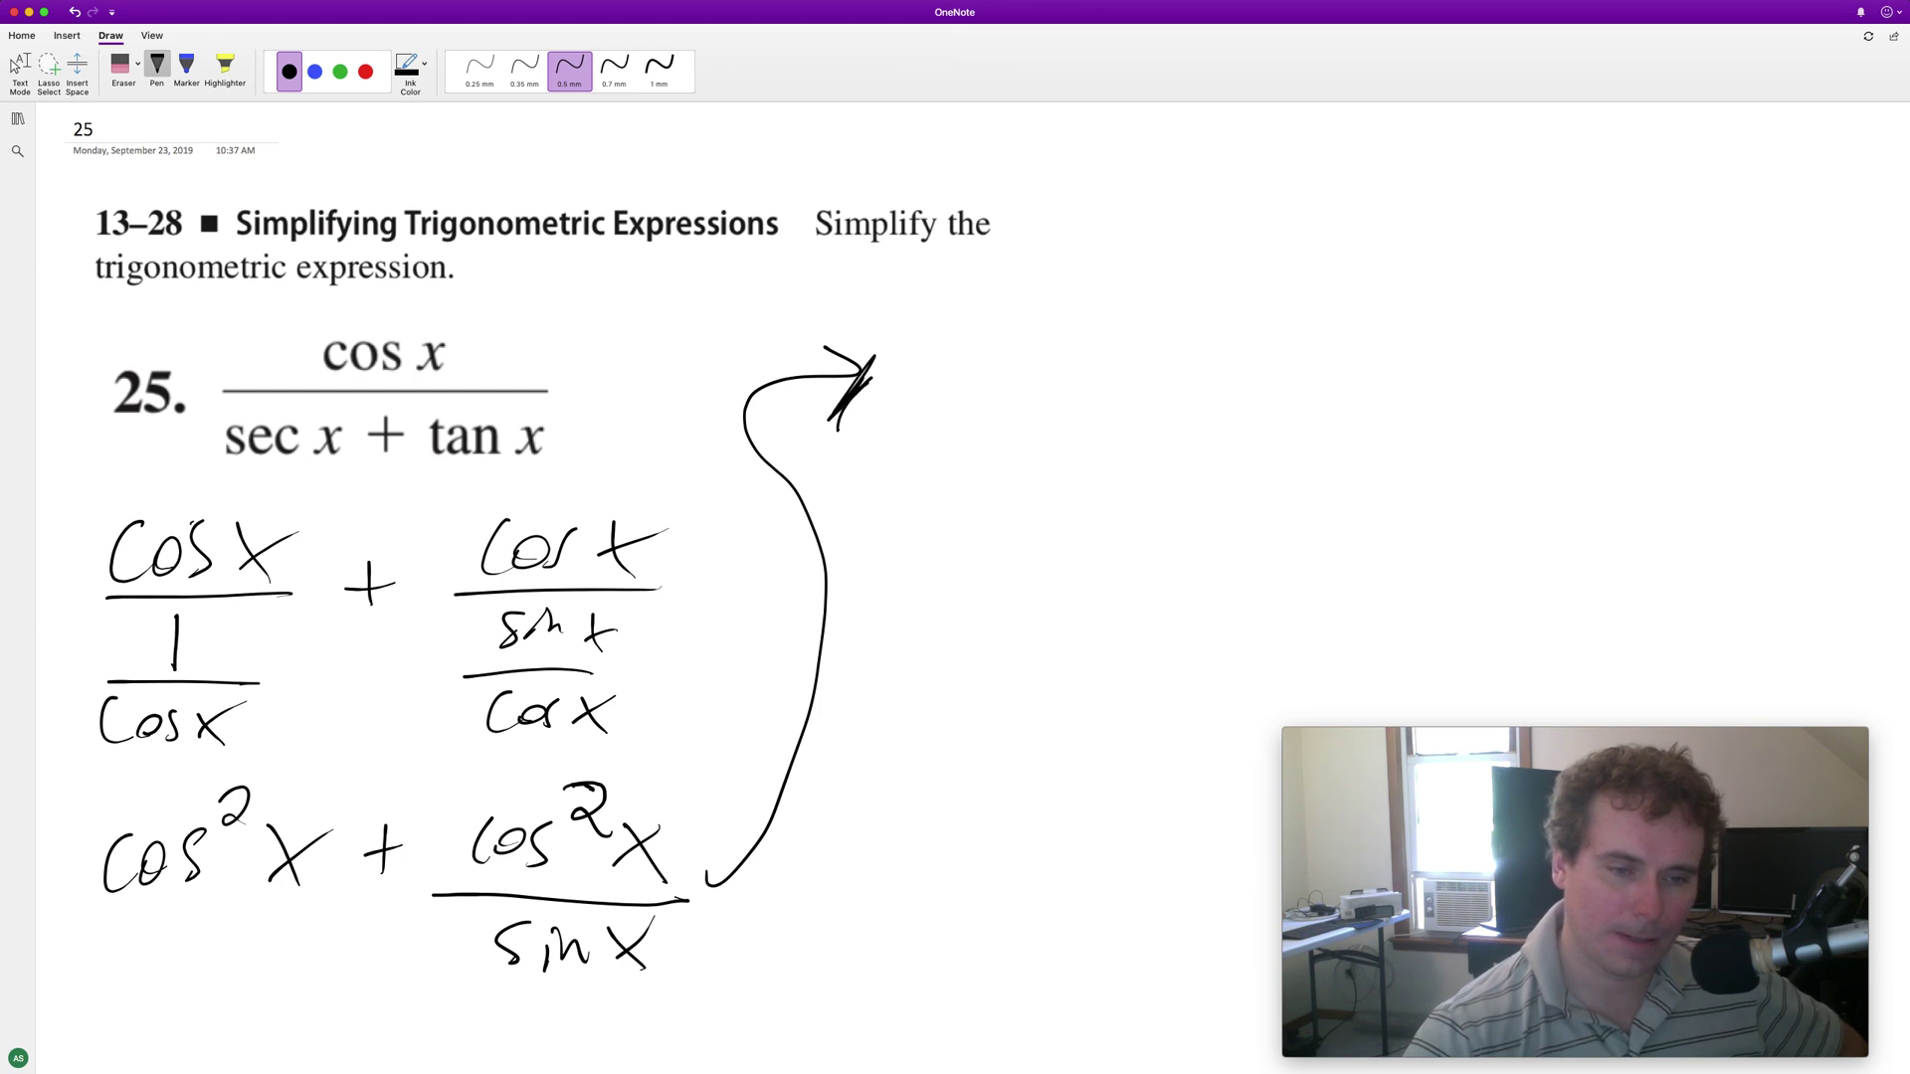
Step: Write (sin x cos²x + cos²x)/sin x at the top right
{"action": "mouse_move", "coordinate": [1021, 299]}
{"action": "left_mouse_down"}
{"action": "mouse_move", "coordinate": [991, 344]}
{"action": "mouse_move", "coordinate": [1137, 338]}
{"action": "left_mouse_up"}
{"action": "mouse_move", "coordinate": [1138, 297]}
{"action": "left_mouse_down"}
{"action": "mouse_move", "coordinate": [1096, 341]}
{"action": "mouse_move", "coordinate": [1159, 338]}
{"action": "left_mouse_up"}
{"action": "left_click_drag", "start_coordinate": [1202, 308], "coordinate": [1326, 346]}
{"action": "mouse_move", "coordinate": [1372, 299]}
{"action": "left_mouse_down"}
{"action": "mouse_move", "coordinate": [1372, 346]}
{"action": "mouse_move", "coordinate": [1398, 320]}
{"action": "left_mouse_up"}
{"action": "left_click_drag", "start_coordinate": [1429, 313], "coordinate": [1487, 344]}
{"action": "mouse_move", "coordinate": [1531, 274]}
{"action": "left_mouse_down"}
{"action": "mouse_move", "coordinate": [1603, 358]}
{"action": "mouse_move", "coordinate": [1570, 362]}
{"action": "left_mouse_up"}
{"action": "left_click_drag", "start_coordinate": [943, 388], "coordinate": [1641, 386]}
{"action": "left_click_drag", "start_coordinate": [1298, 406], "coordinate": [1271, 443]}
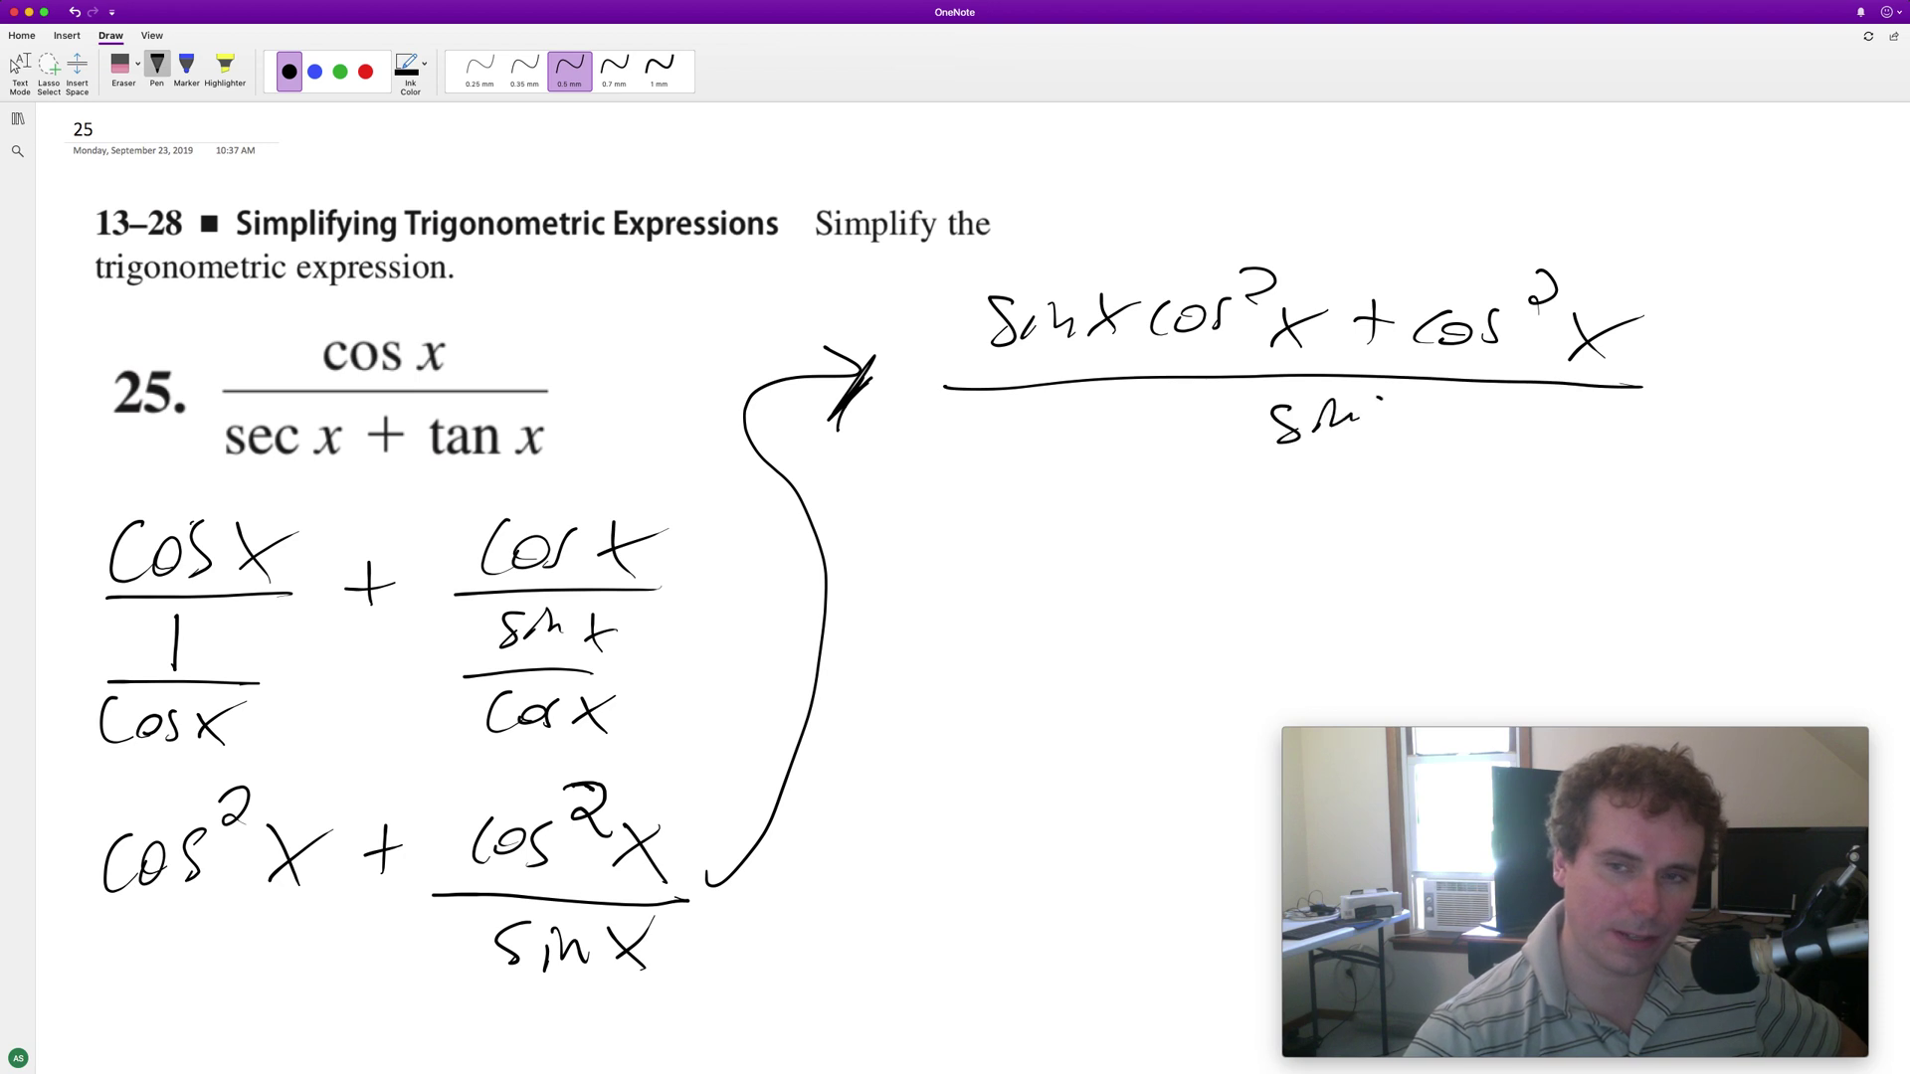
{"action": "left_click_drag", "start_coordinate": [1373, 407], "coordinate": [1426, 436]}
{"action": "left_click_drag", "start_coordinate": [1421, 399], "coordinate": [1379, 442]}
Step: Write the factored result cos²x(sin x + 1)/sin x below it and leave drawing mode
{"action": "mouse_move", "coordinate": [946, 538]}
{"action": "left_mouse_down"}
{"action": "mouse_move", "coordinate": [950, 582]}
{"action": "mouse_move", "coordinate": [1006, 546]}
{"action": "mouse_move", "coordinate": [1078, 580]}
{"action": "left_mouse_up"}
{"action": "left_click_drag", "start_coordinate": [1081, 541], "coordinate": [1042, 582]}
{"action": "mouse_move", "coordinate": [1147, 483]}
{"action": "left_mouse_down"}
{"action": "mouse_move", "coordinate": [1104, 553]}
{"action": "mouse_move", "coordinate": [1227, 559]}
{"action": "left_mouse_up"}
{"action": "left_click_drag", "start_coordinate": [1238, 531], "coordinate": [1271, 564]}
{"action": "left_click_drag", "start_coordinate": [1350, 511], "coordinate": [1350, 555]}
{"action": "mouse_move", "coordinate": [1327, 534]}
{"action": "left_mouse_down"}
{"action": "mouse_move", "coordinate": [1371, 532]}
{"action": "mouse_move", "coordinate": [1399, 564]}
{"action": "left_mouse_up"}
{"action": "left_click_drag", "start_coordinate": [1441, 477], "coordinate": [1418, 576]}
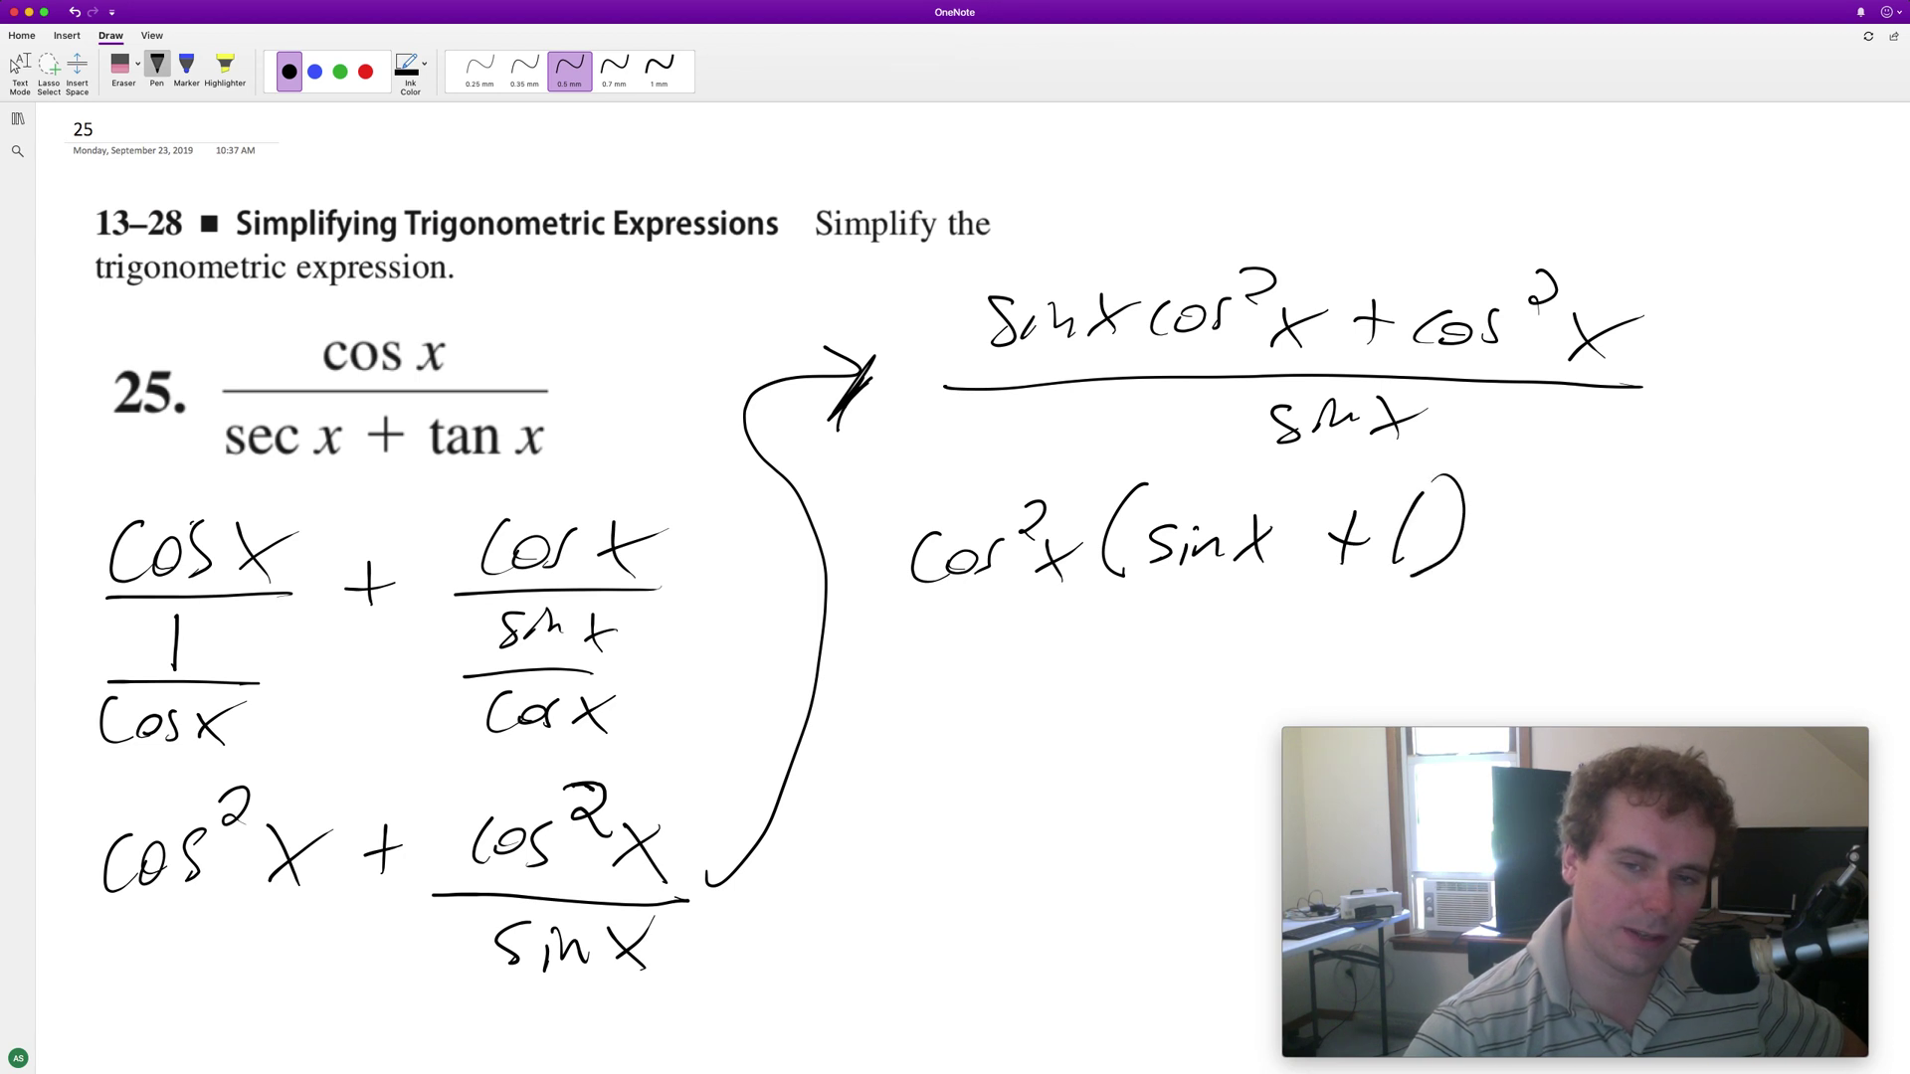
{"action": "left_click_drag", "start_coordinate": [896, 614], "coordinate": [1519, 597]}
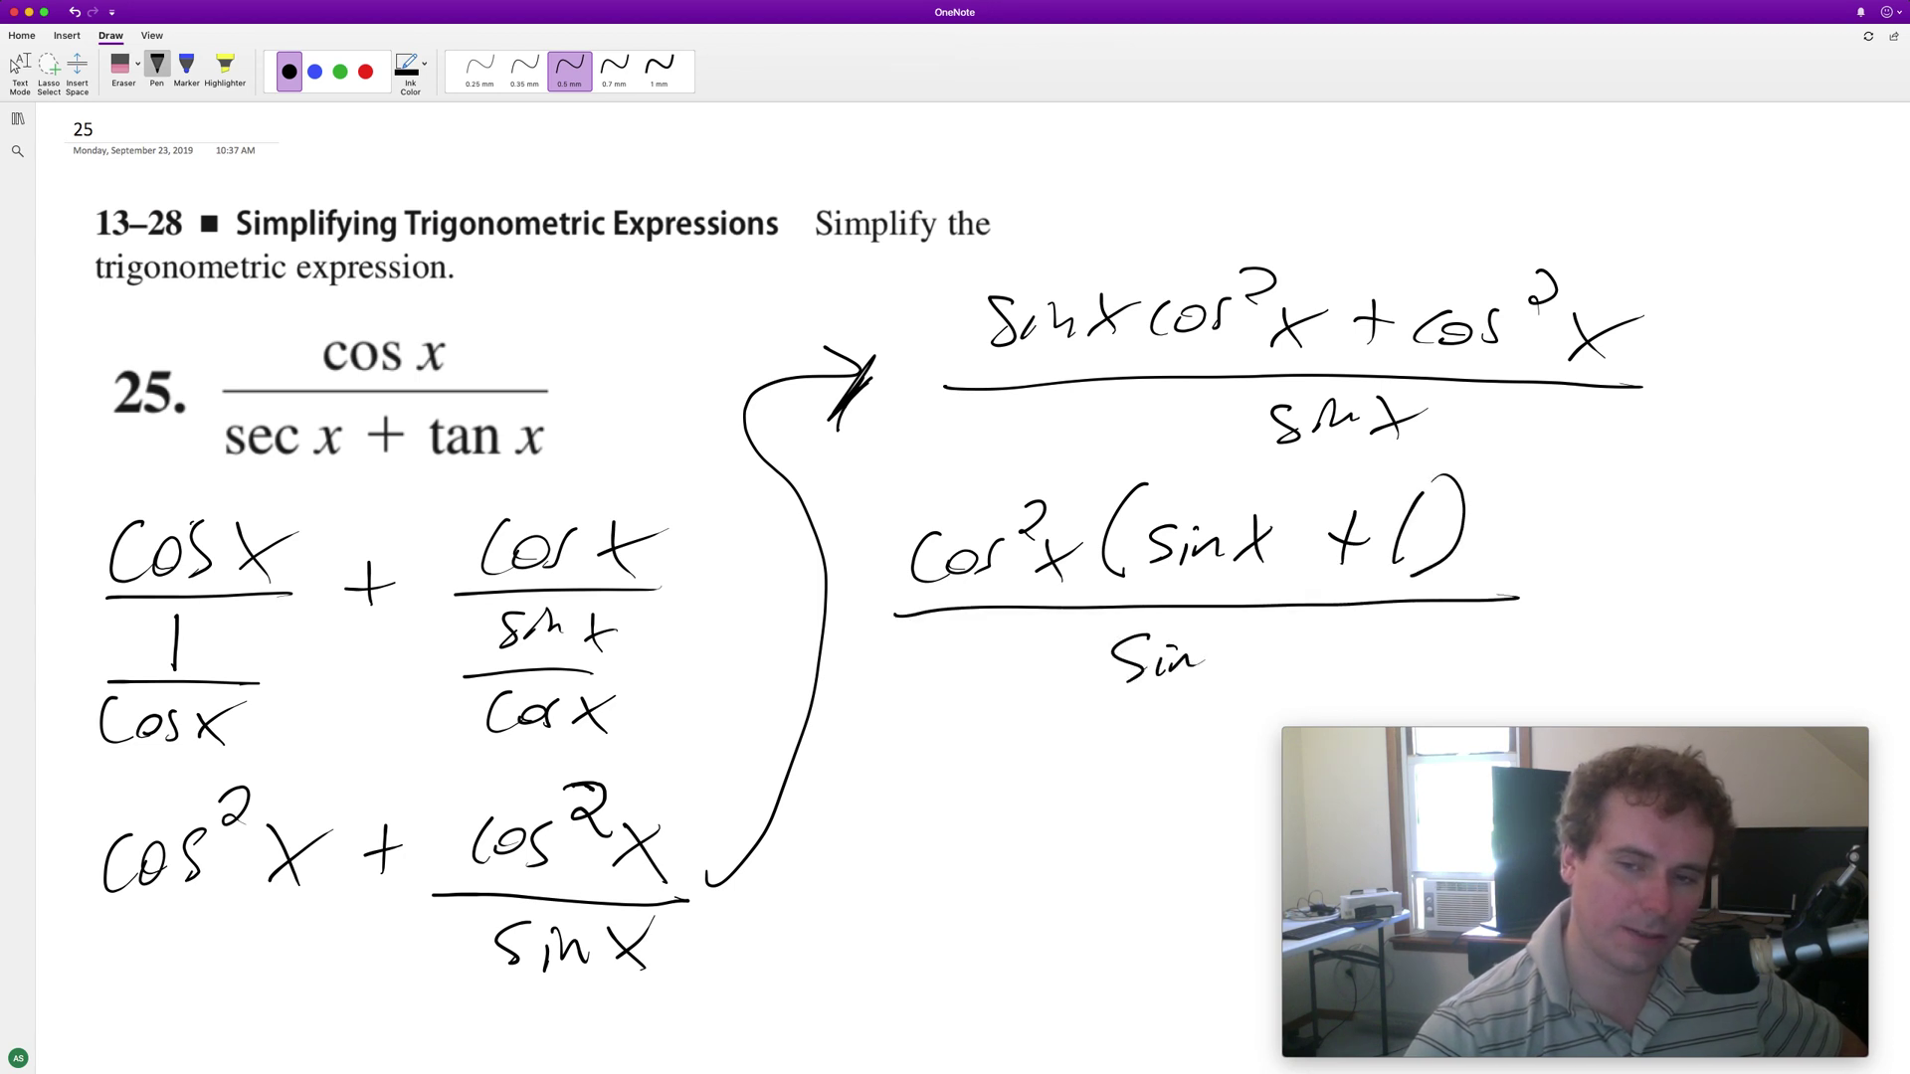
{"action": "left_click_drag", "start_coordinate": [1217, 642], "coordinate": [1265, 679]}
{"action": "left_click_drag", "start_coordinate": [1271, 638], "coordinate": [1212, 684]}
{"action": "left_click", "coordinate": [18, 66]}
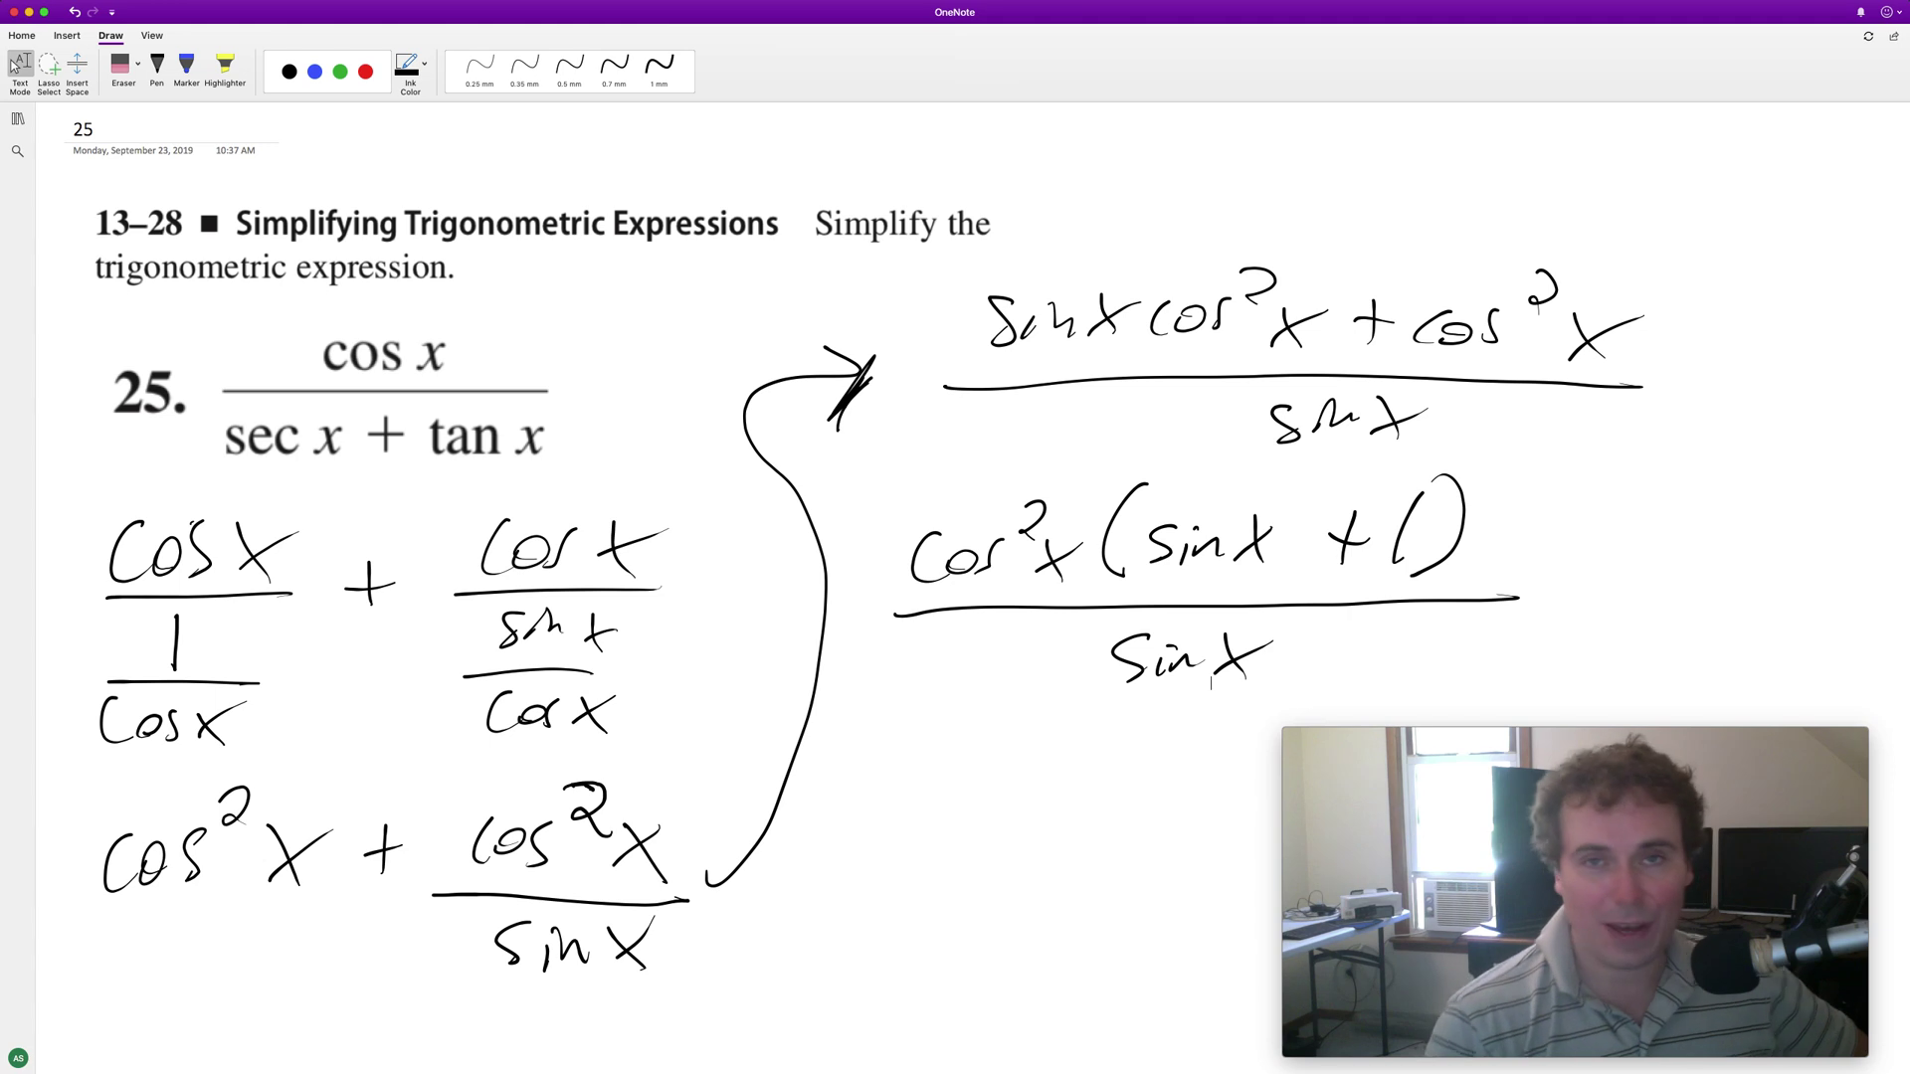